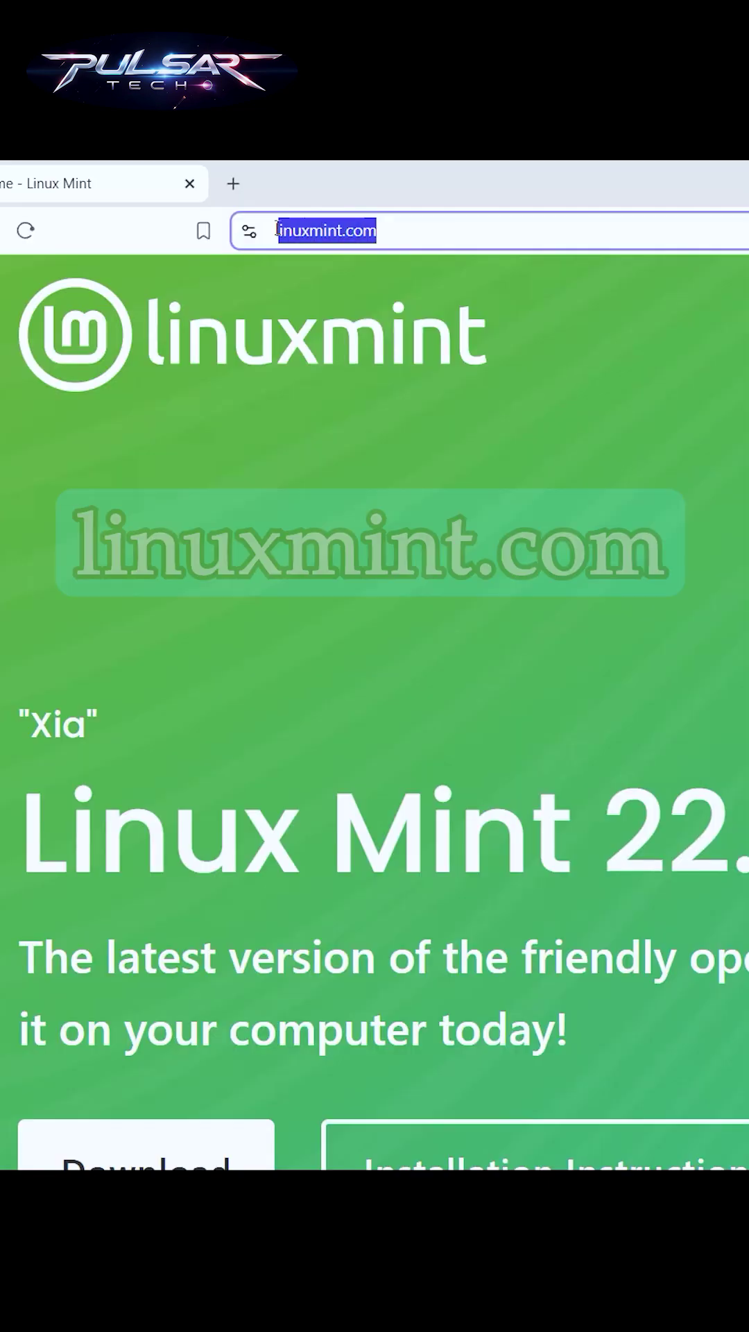
scroll(417, 832, "down", 3)
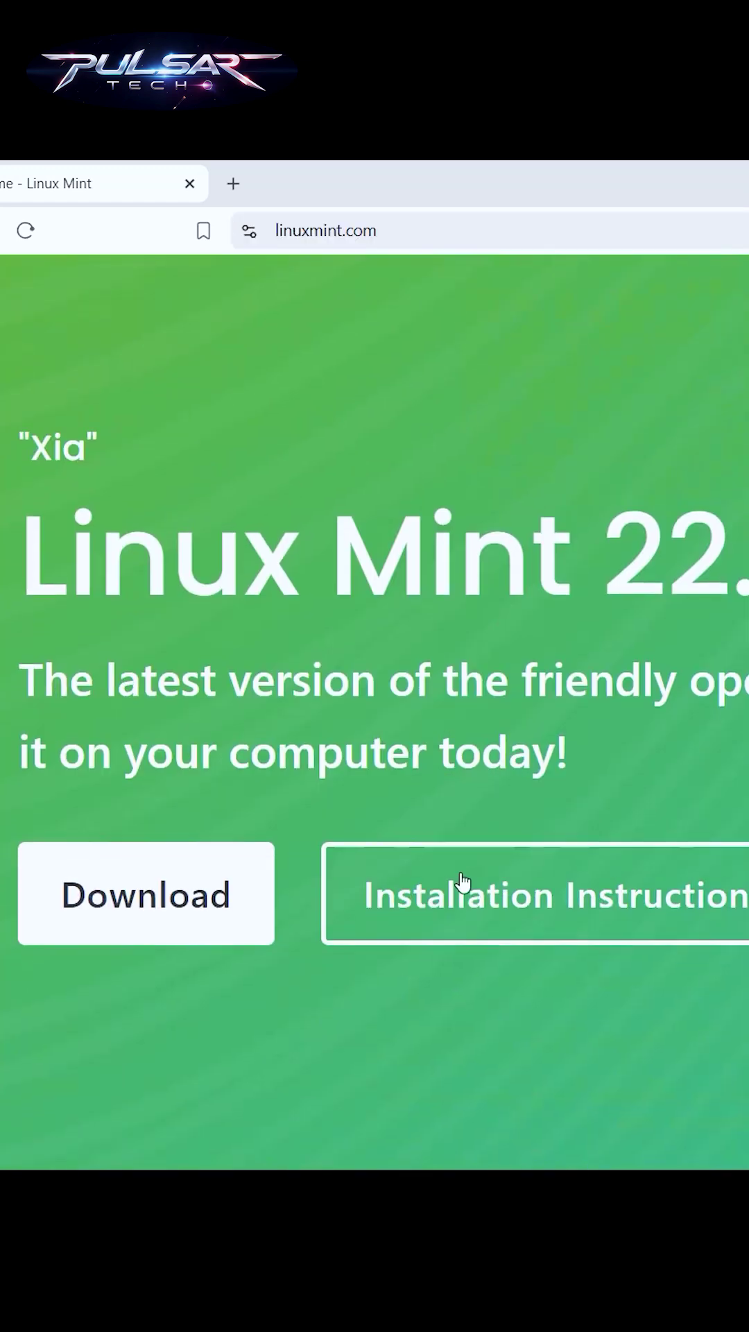
Open the Linux Mint download page from the linuxmint.com home page.
left_click(144, 822)
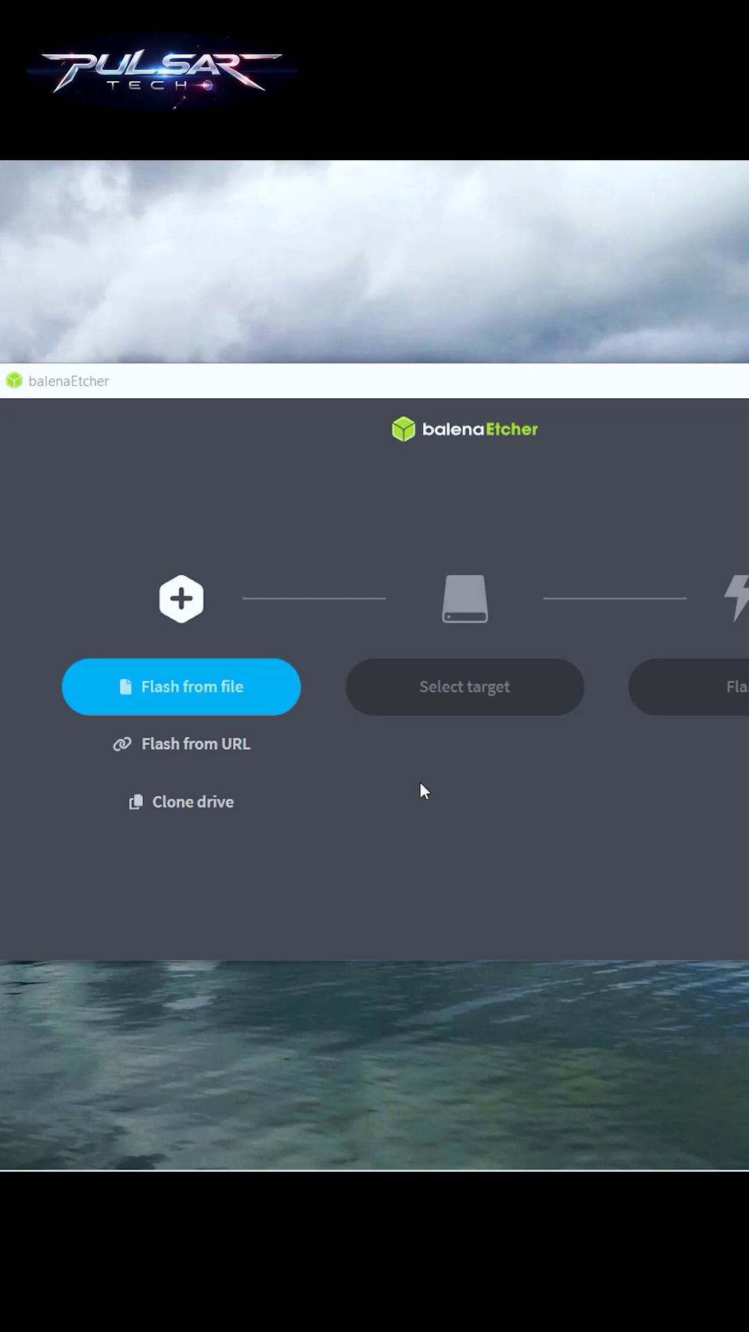
Flash linuxmint-22.1-cinnamon-64bit.iso onto the 30.8 GB SanDisk USB drive.
left_click(162, 699)
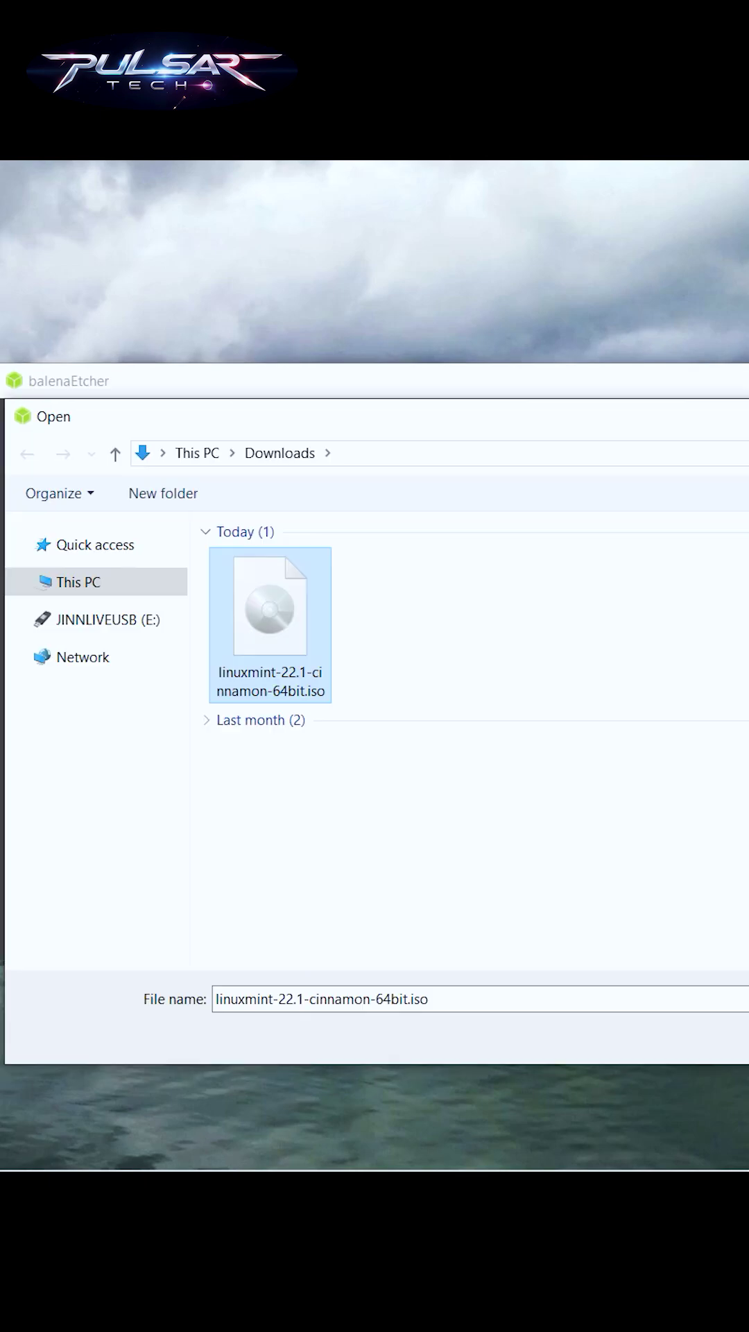
key("Return")
left_click(458, 699)
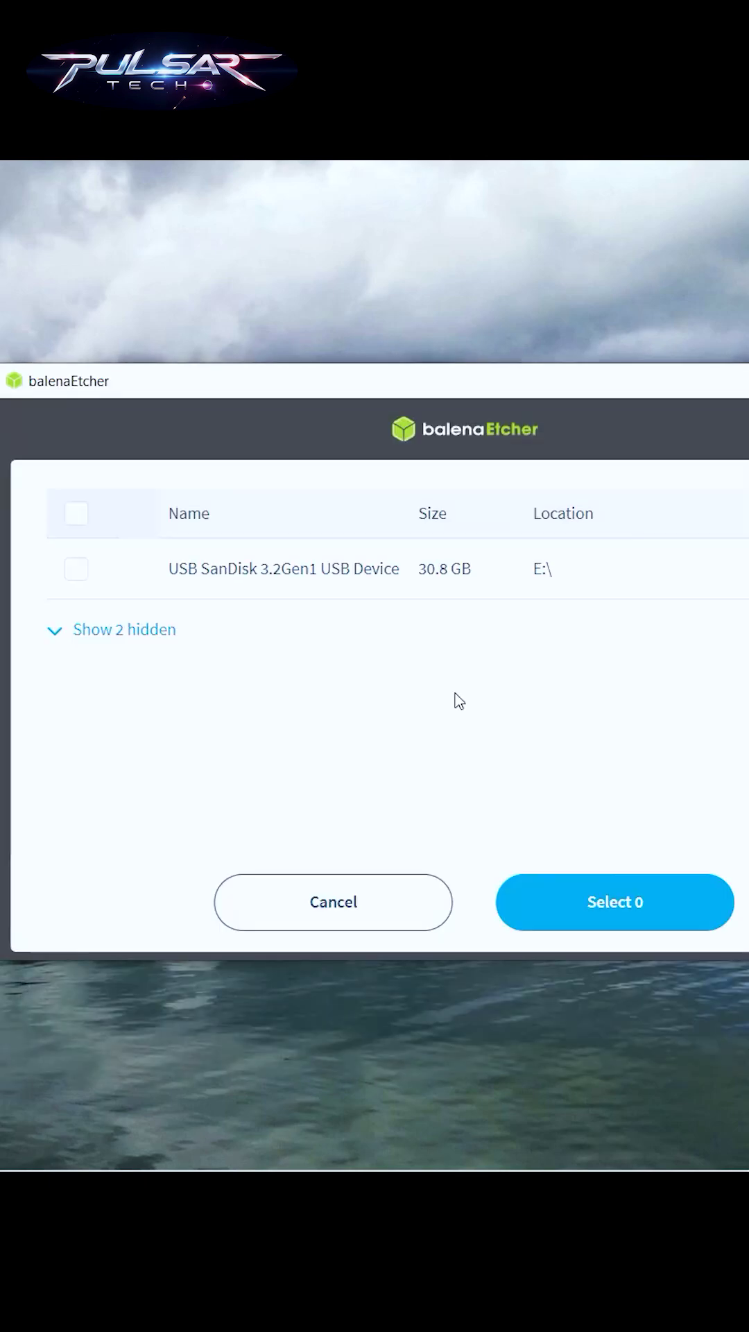
left_click(77, 568)
left_click(605, 906)
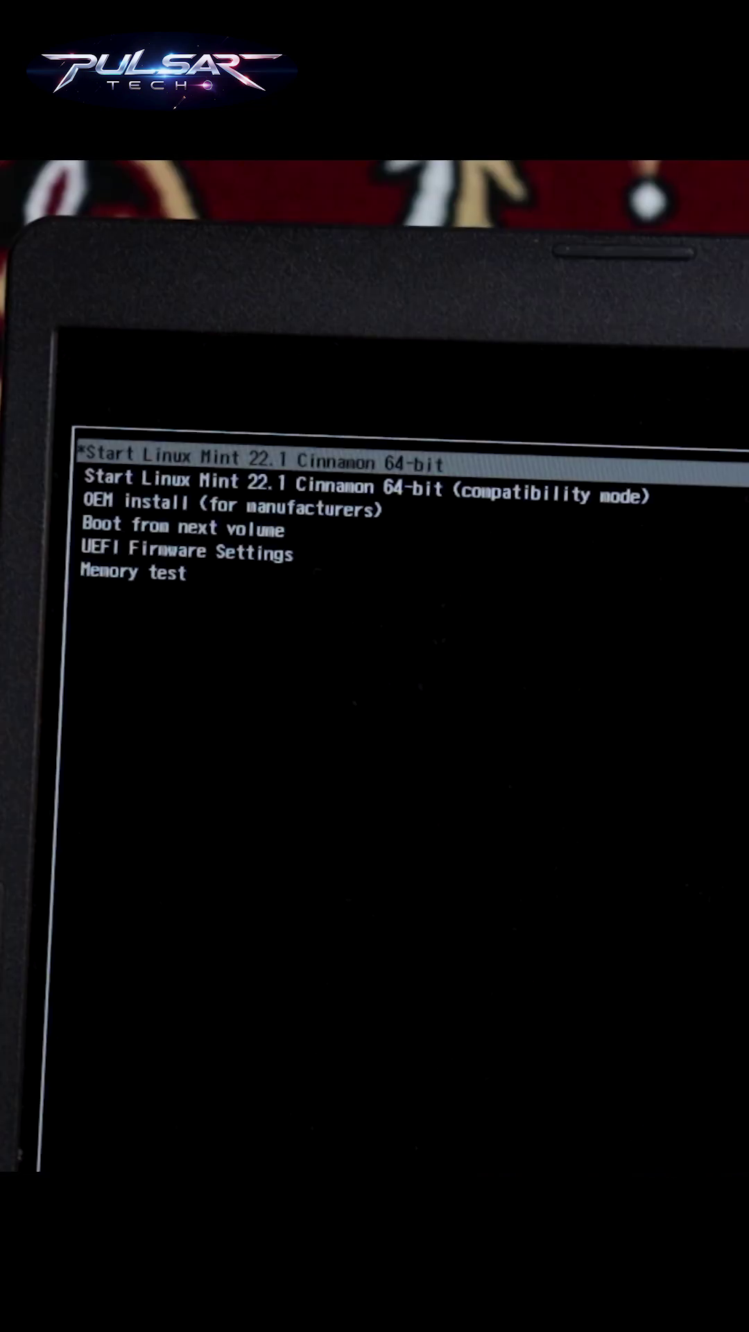
Boot the 'Start Linux Mint 22.1 Cinnamon 64-bit' GRUB entry into the live desktop.
key("Return")
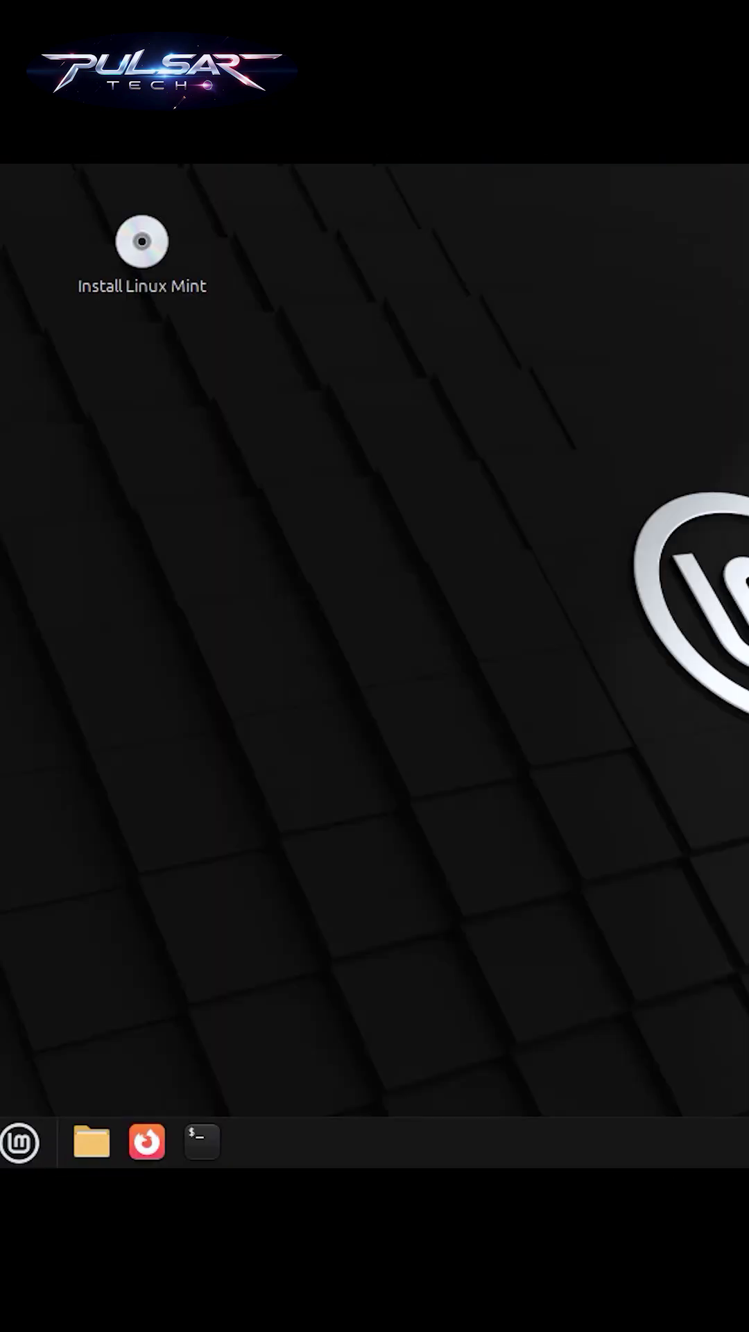
Launch Install Linux Mint, accept English (US) keyboard, and enable multimedia codecs.
double_click(136, 252)
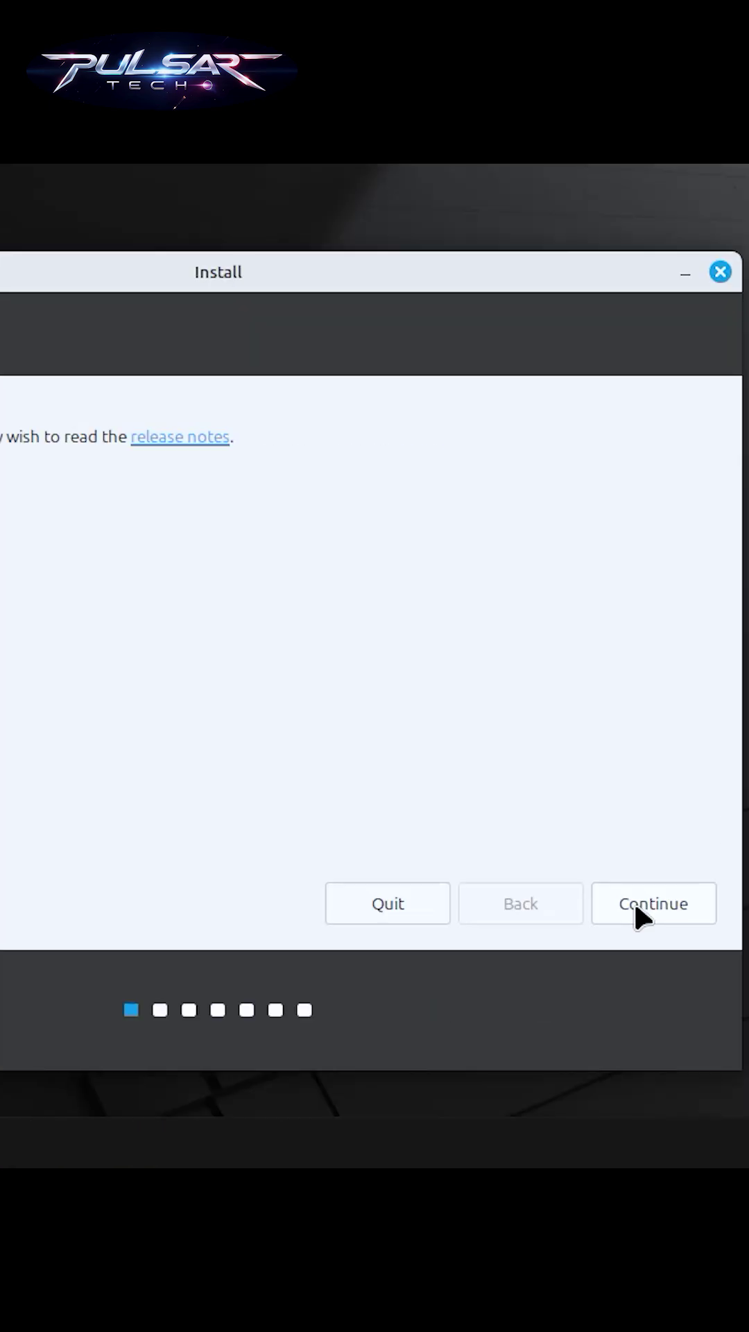
left_click(636, 903)
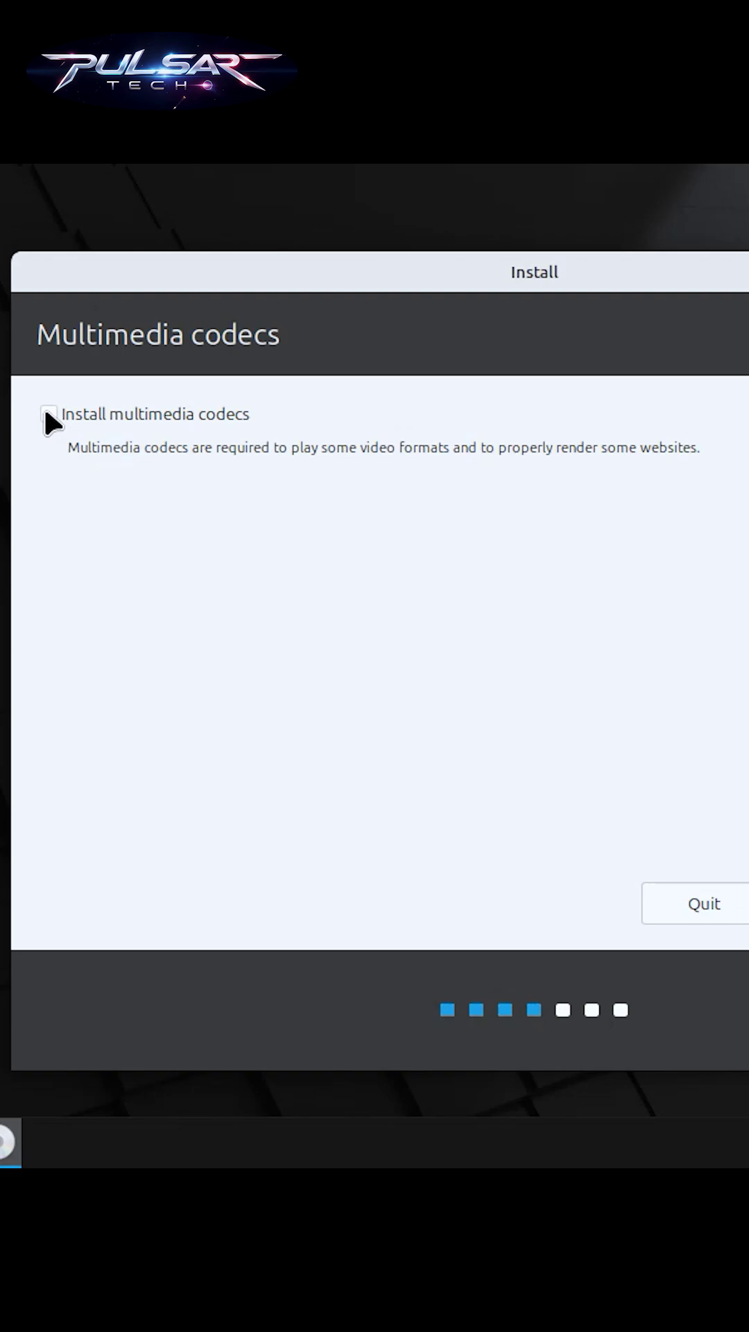
left_click(47, 414)
left_click(628, 903)
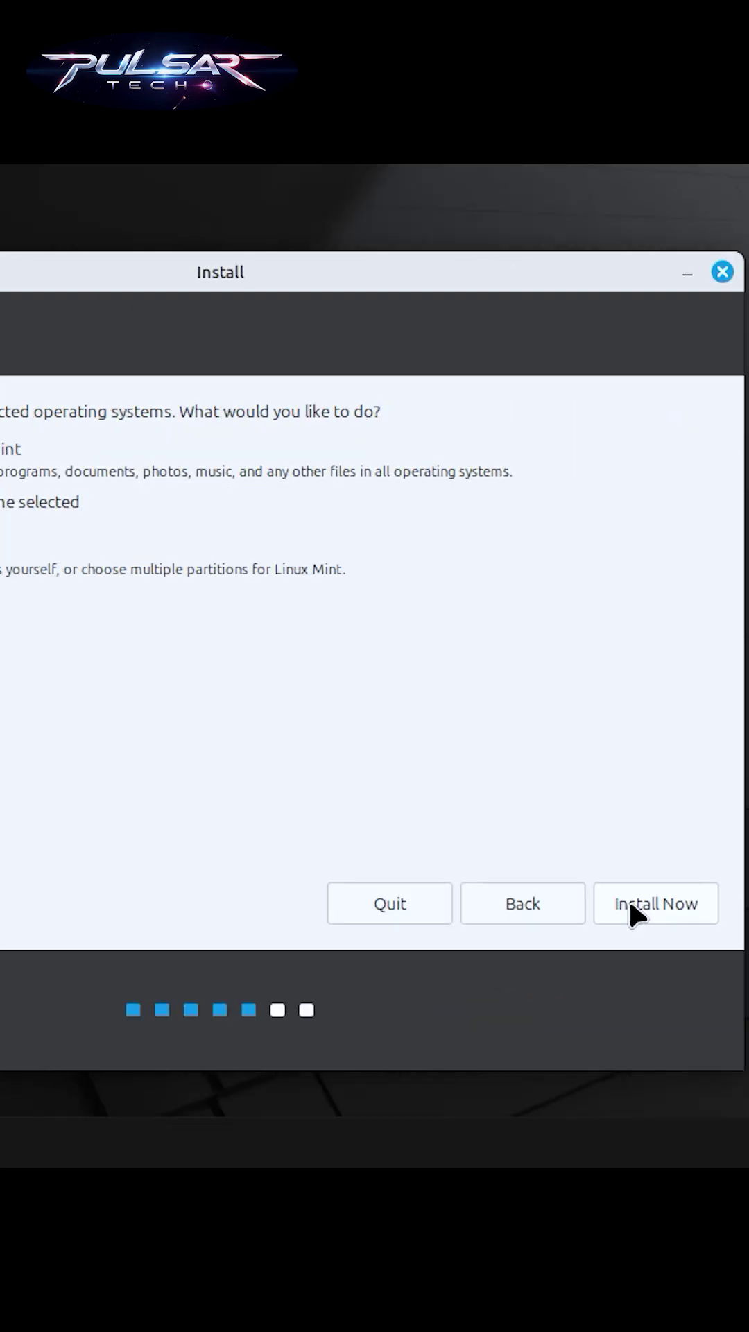
Install Linux Mint with 'Erase disk and install Linux Mint' and wait for completion.
left_click(631, 913)
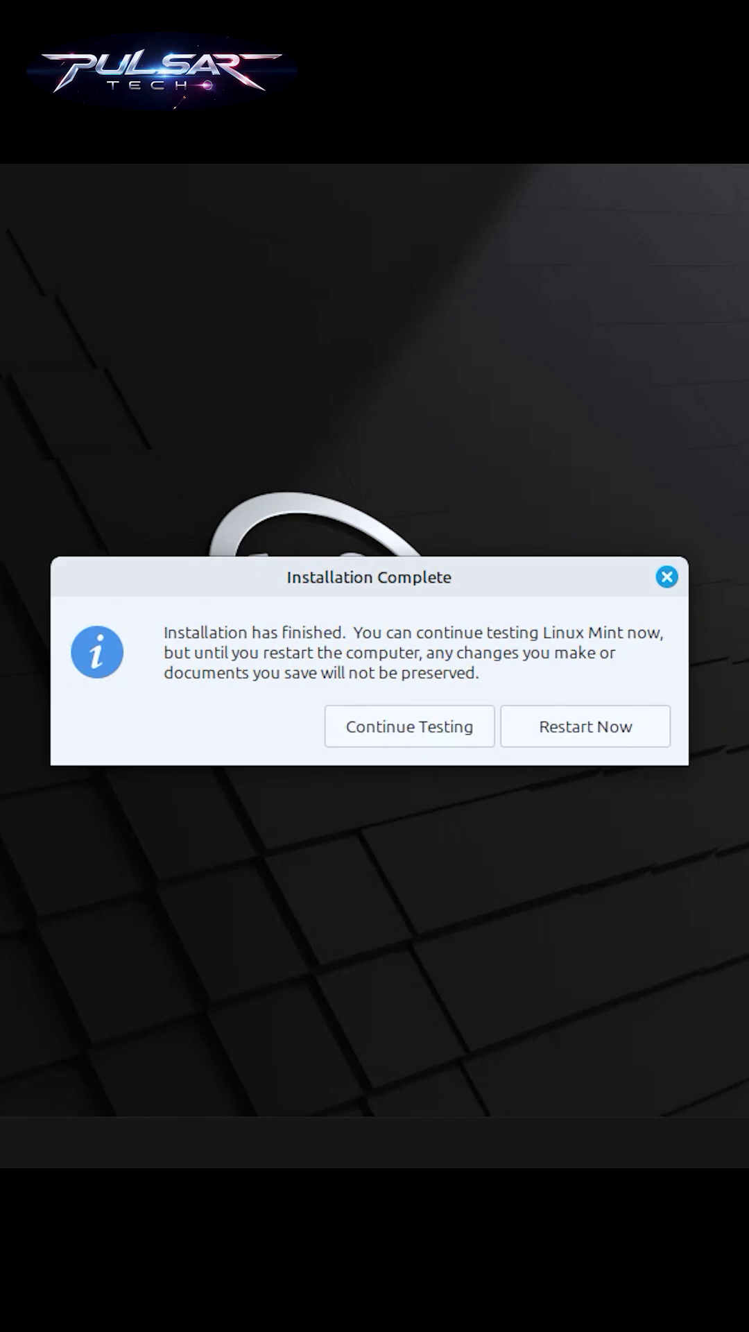
Choose Restart Now in the Installation Complete dialog.
left_click(557, 725)
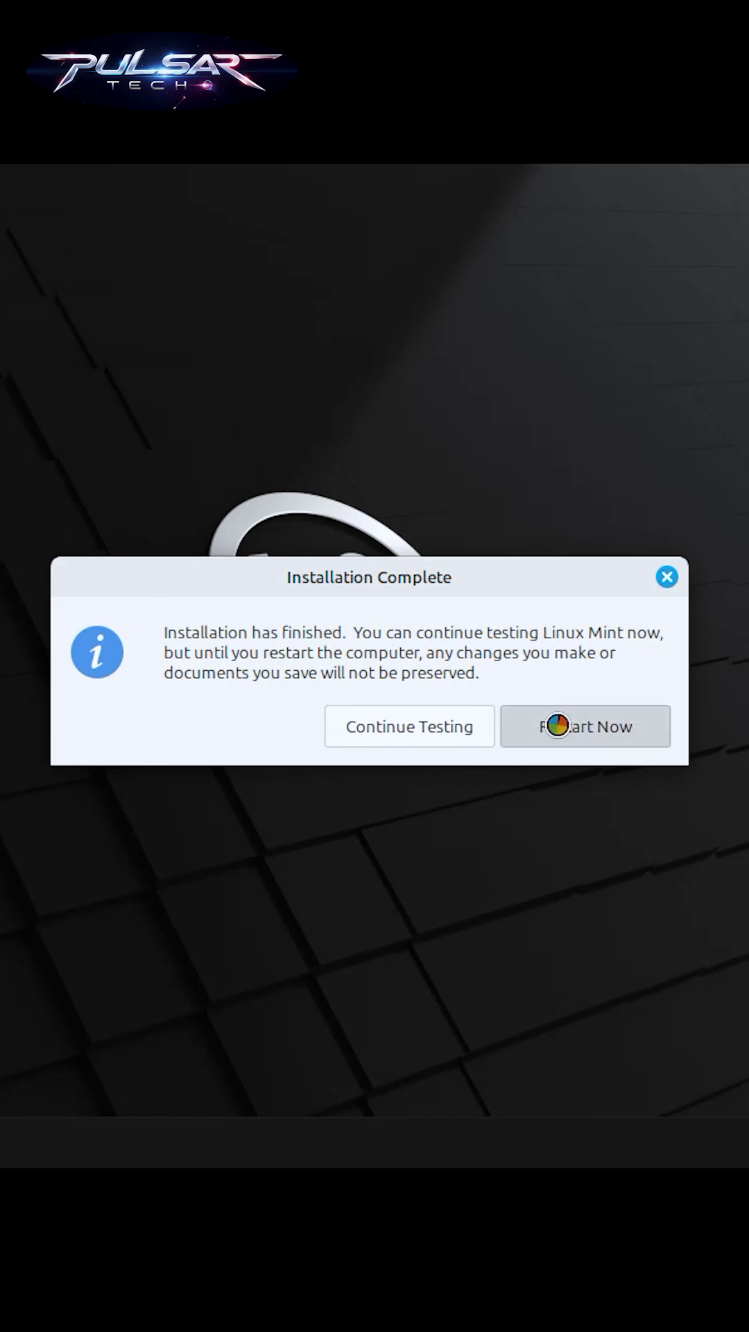